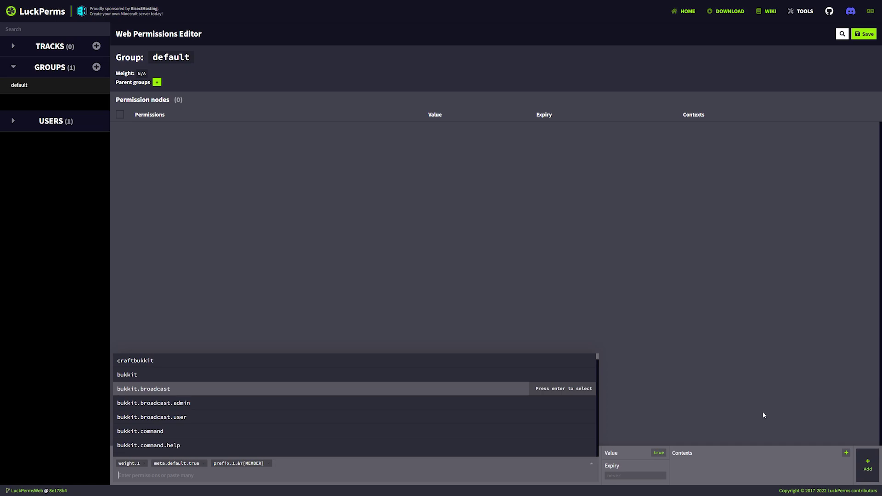
Add the three queued permission nodes to the default group
click(862, 464)
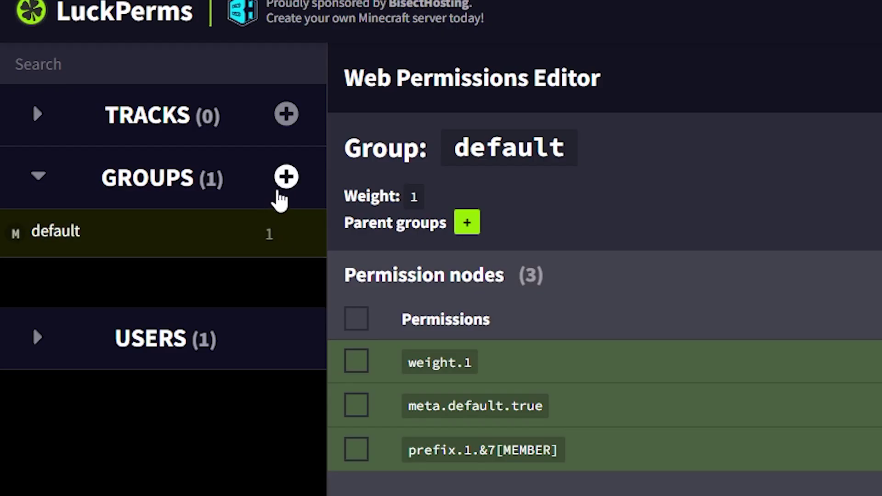
Fill in a new group: weight 2, name vip, prefix &6[VIP], parent default
click(286, 177)
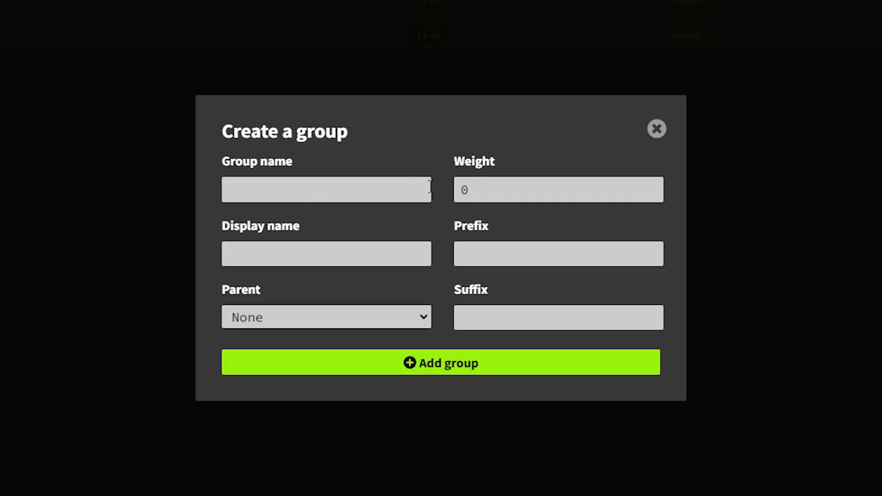
click(650, 185)
click(651, 186)
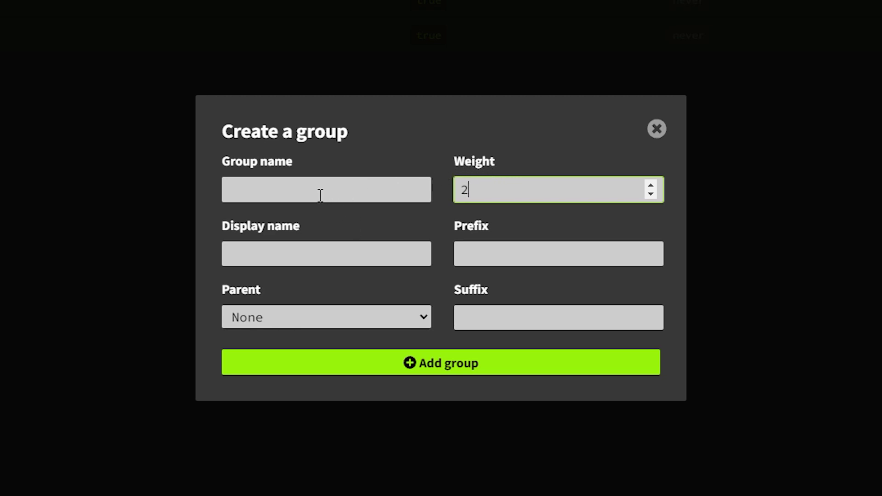
click(275, 196)
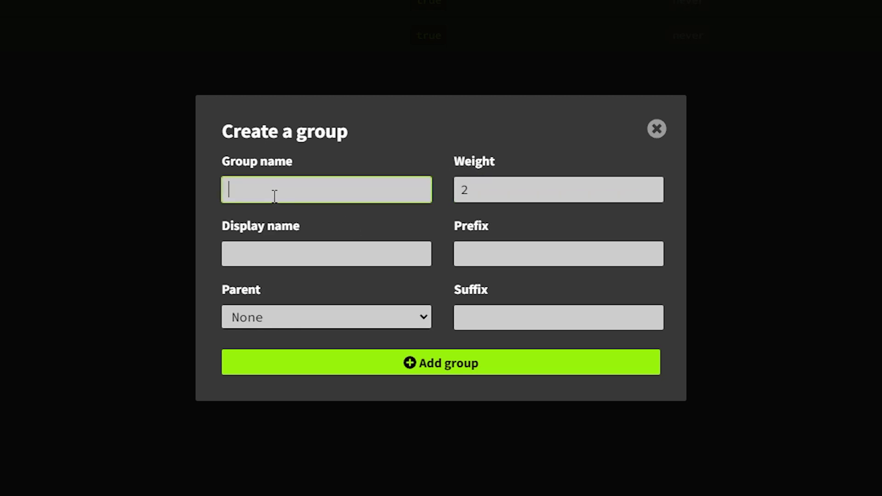
text(vip)
click(511, 242)
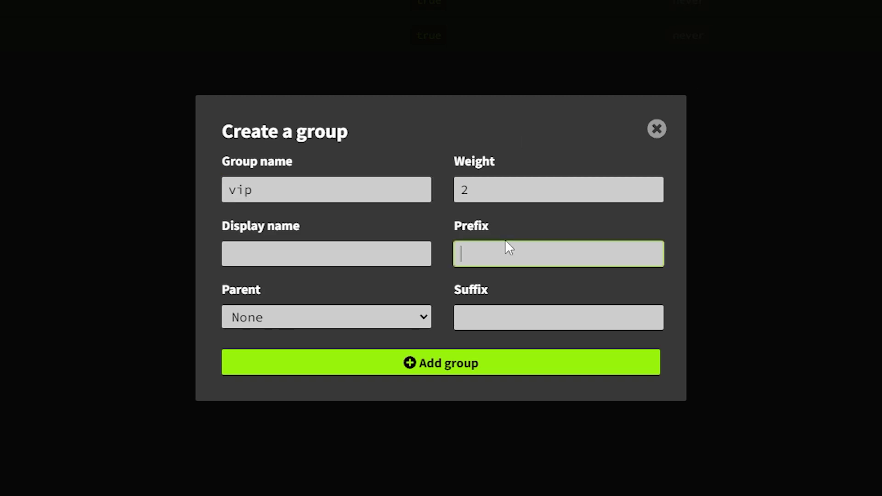
text(&6[VIP})
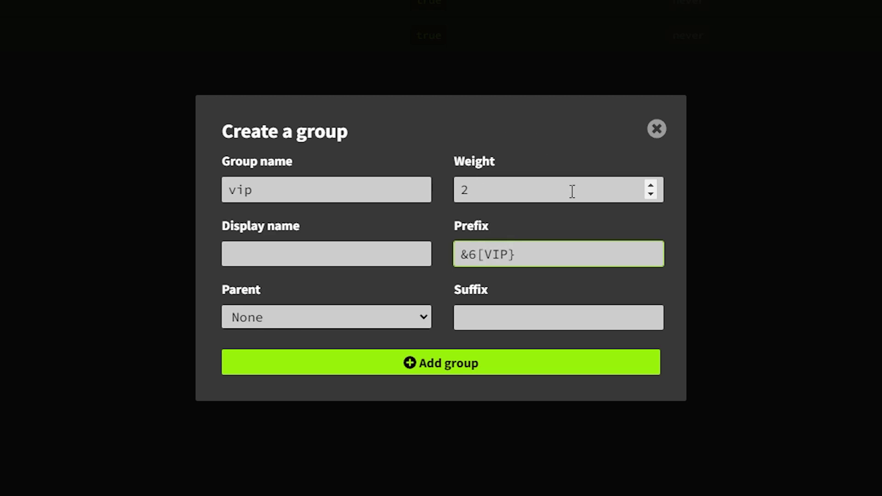
key(BackSpace)
text(])
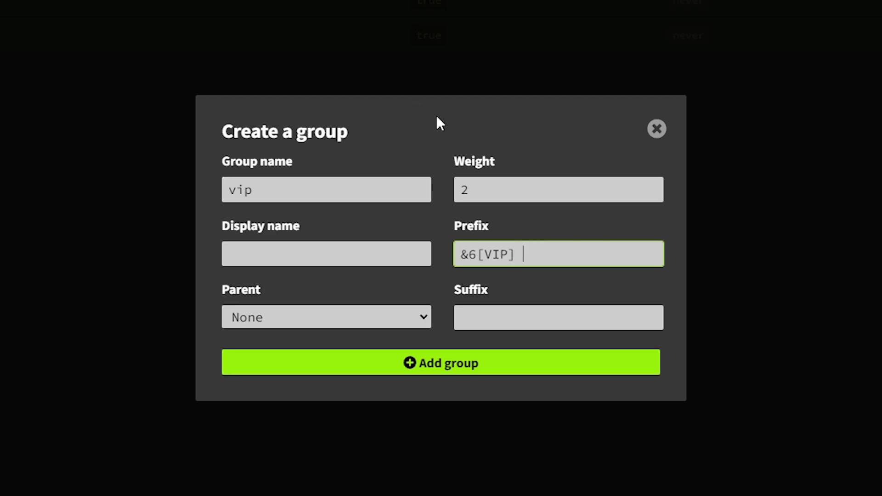
click(387, 322)
click(324, 355)
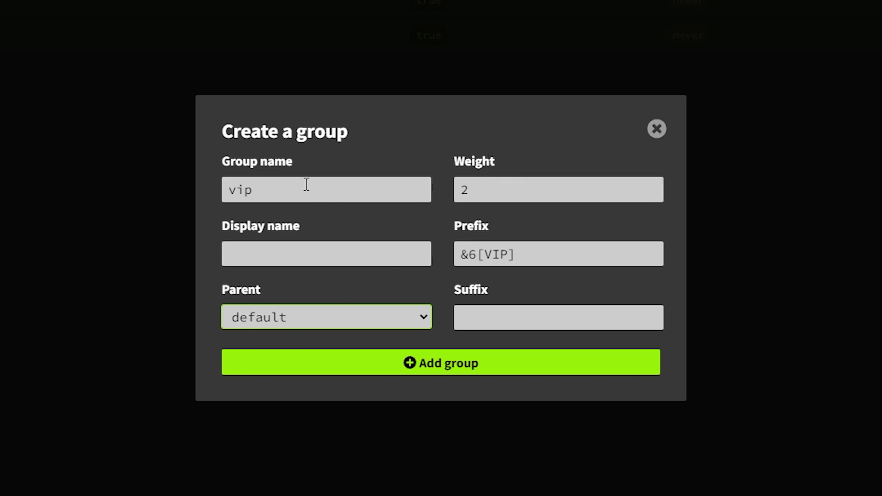
Create the vip group and start entering meta.default.fals as its new permission
click(419, 366)
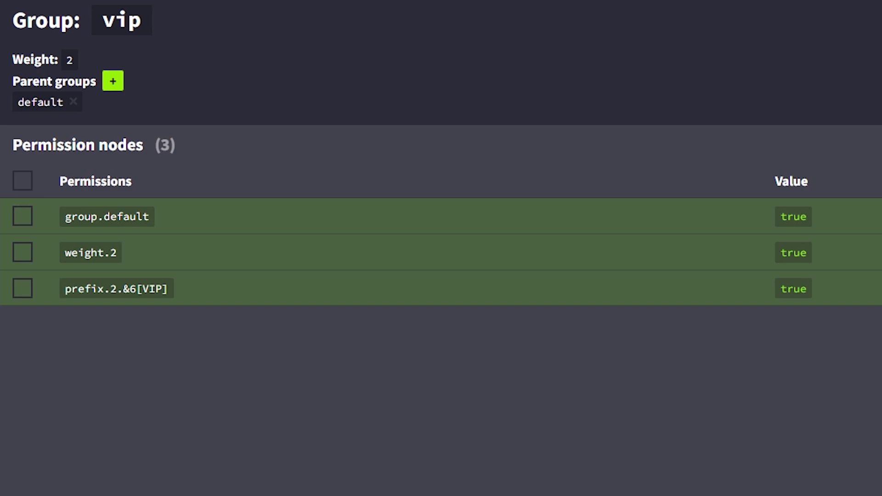
scroll(196, 299, down, 10)
click(135, 426)
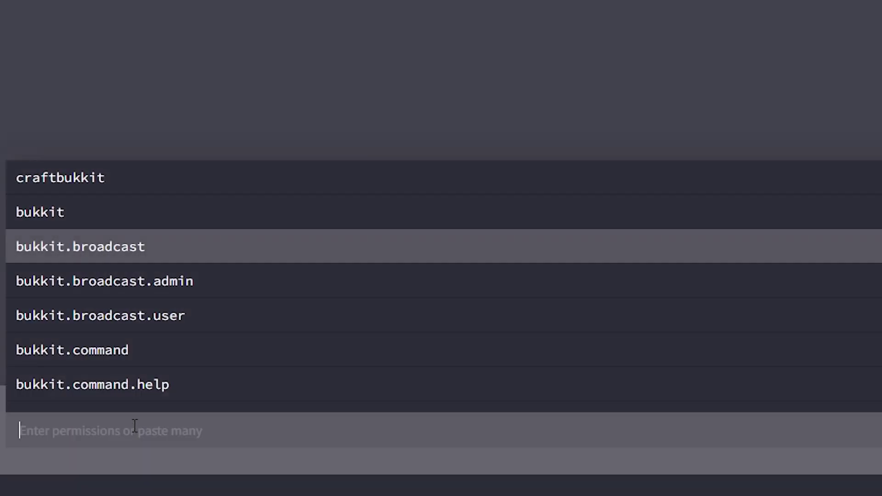
text(meta.def)
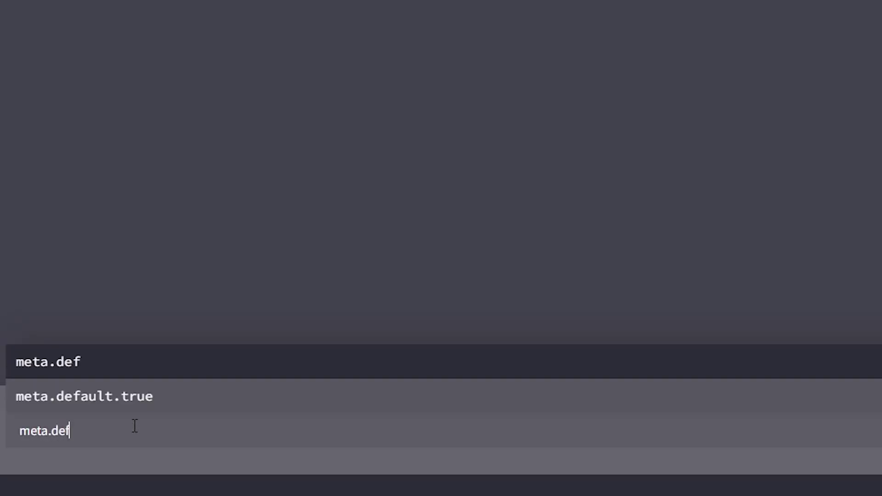
text(ault.fals)
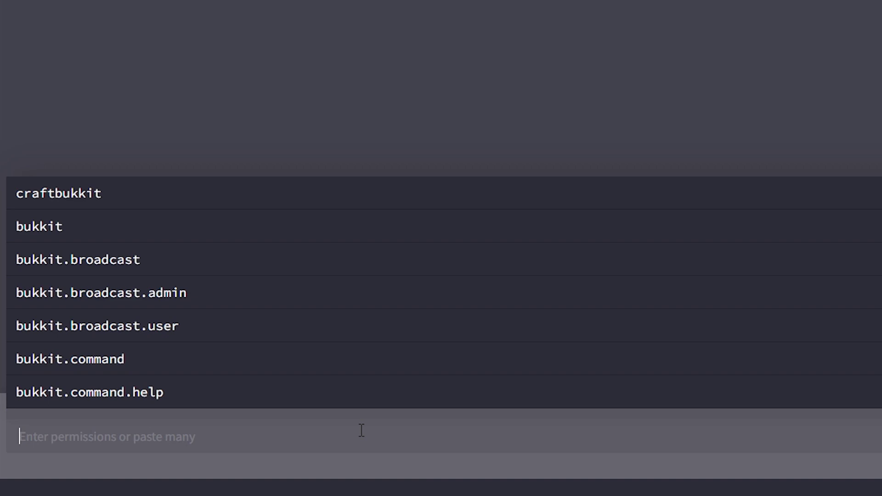
Search 'sethome' and select essentials.sethome from the permission suggestions
key(Down)
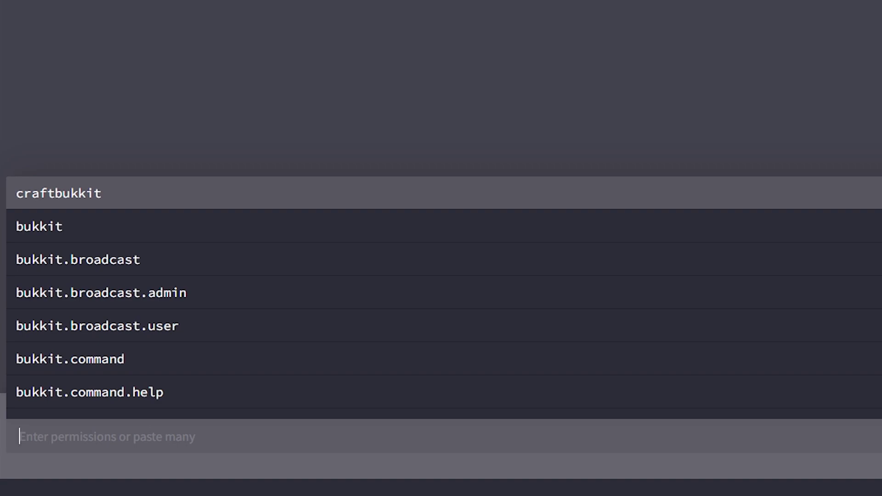
scroll(441, 295, down, 15)
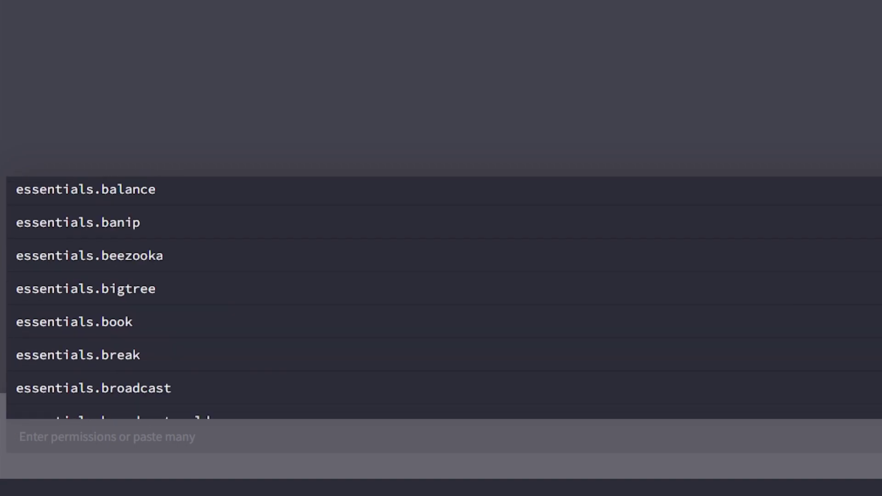
scroll(441, 294, down, 15)
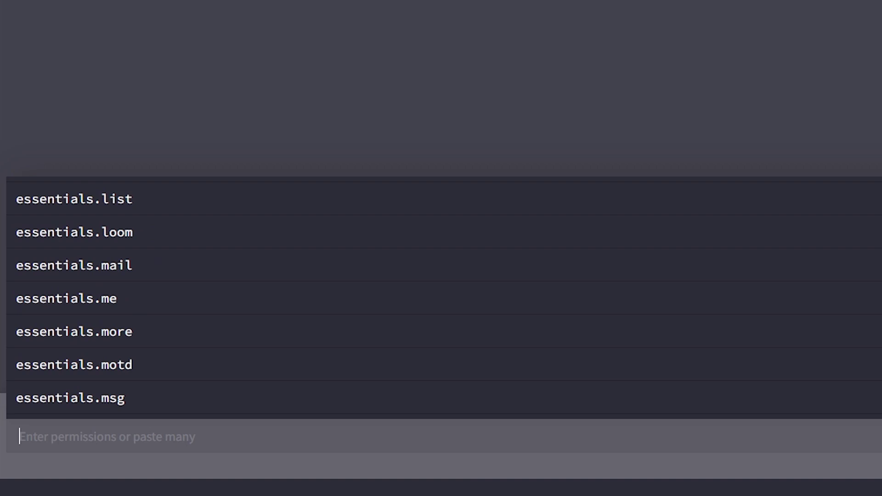
scroll(441, 294, down, 5)
scroll(441, 294, down, 4)
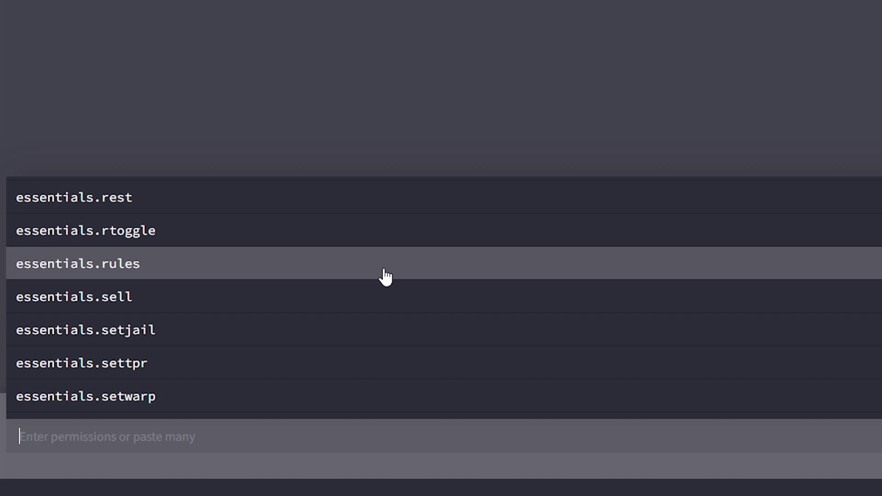
scroll(187, 325, down, 2)
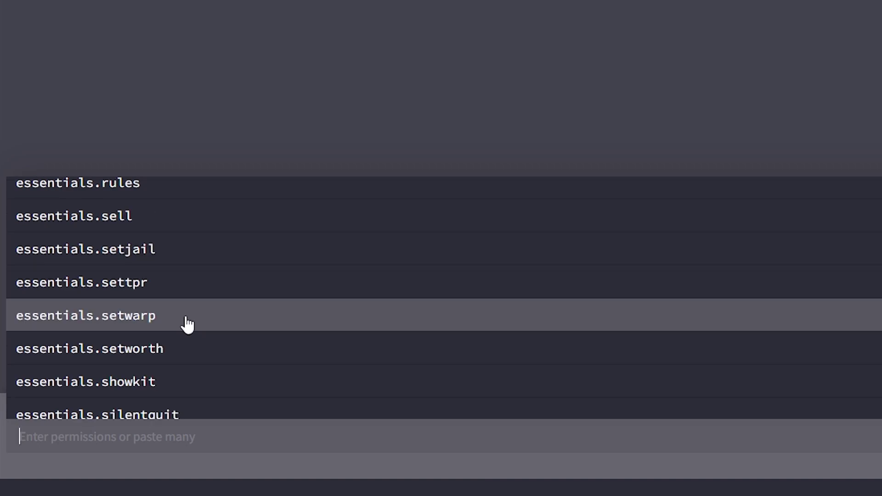
text(sethome)
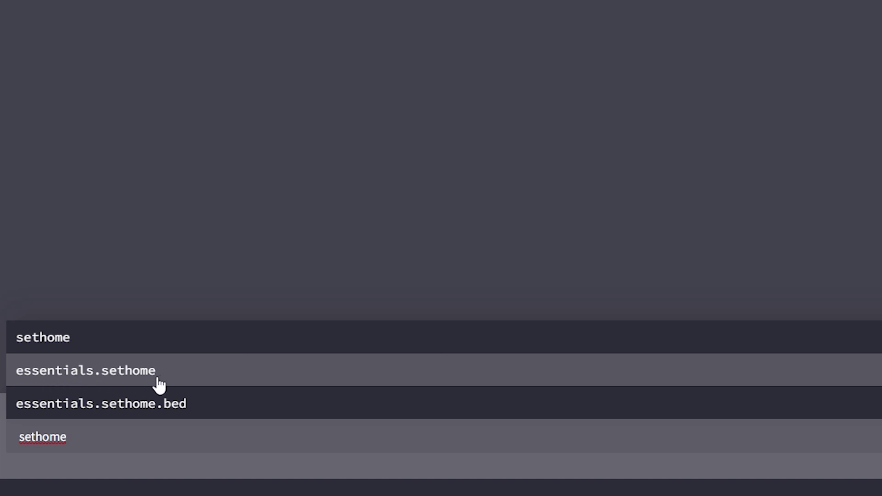
click(124, 376)
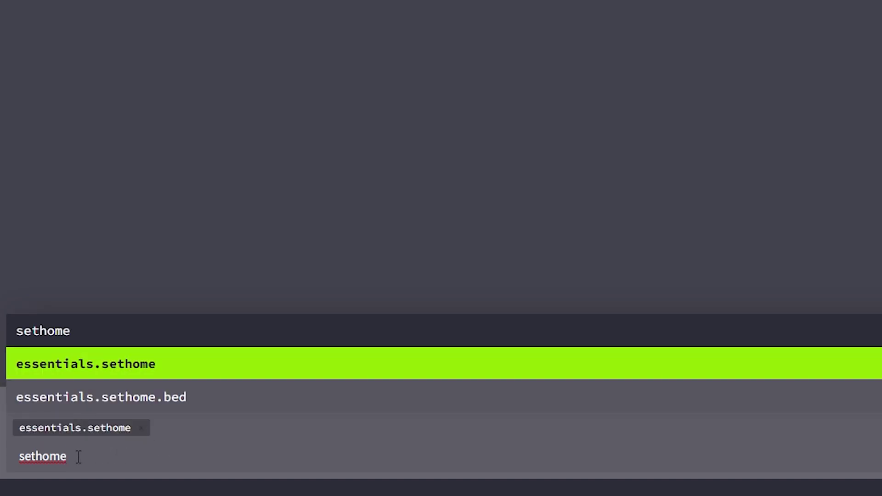
Also select essentials.home and essentials.delhome, then add all three nodes to default
drag(79, 456, 15, 457)
text(home)
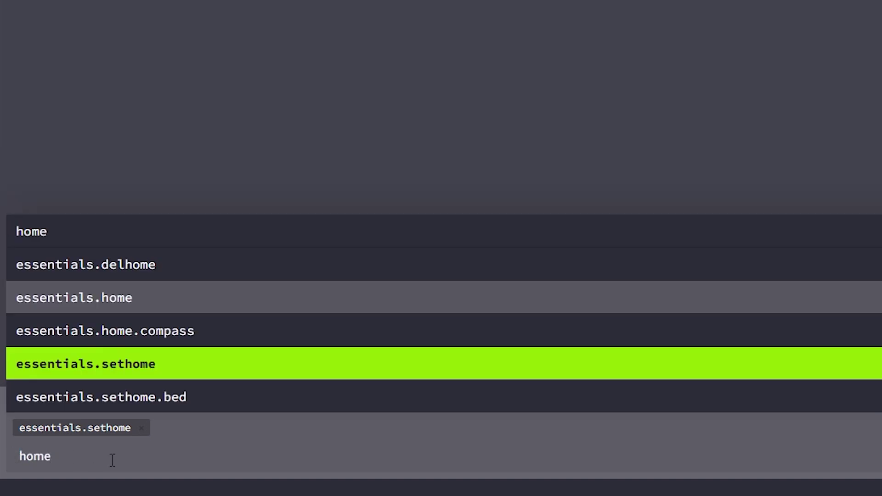
click(139, 305)
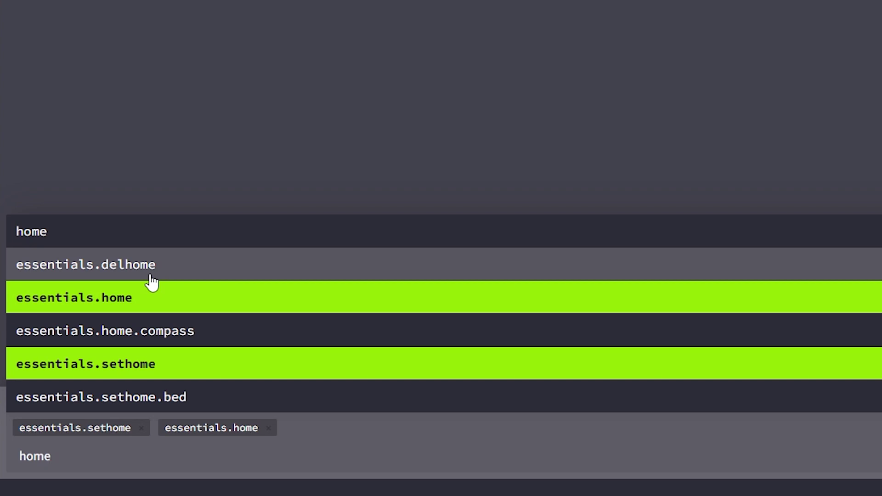
click(155, 274)
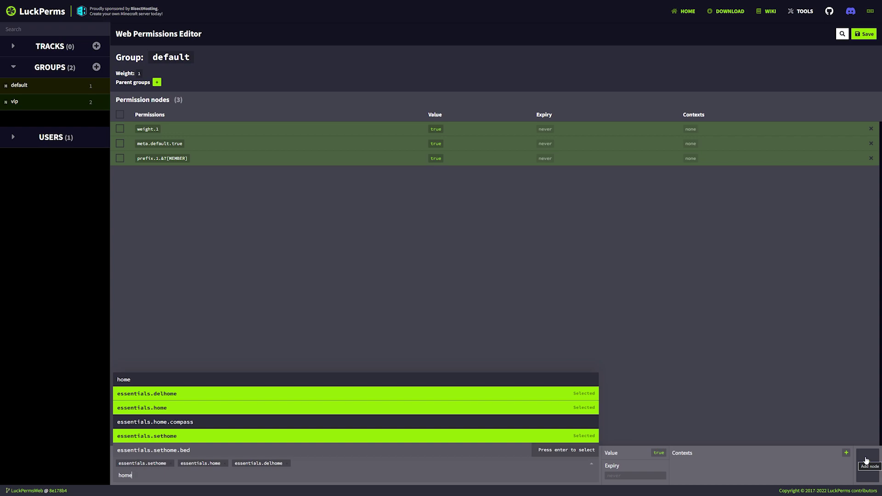
click(866, 461)
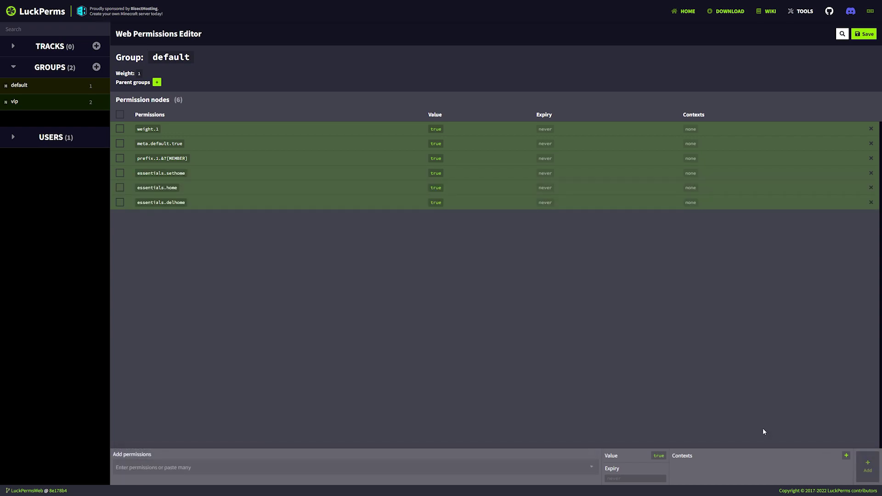
Grant the vip group the essentials.fly permission
click(44, 106)
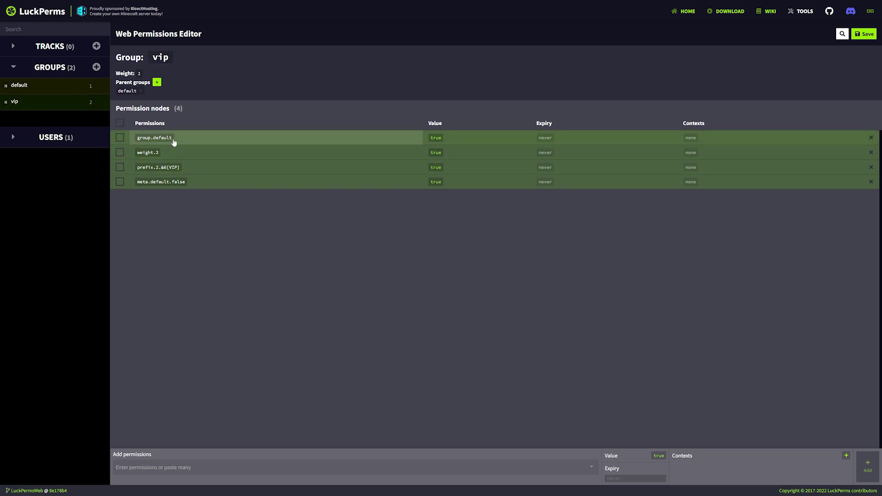
click(50, 87)
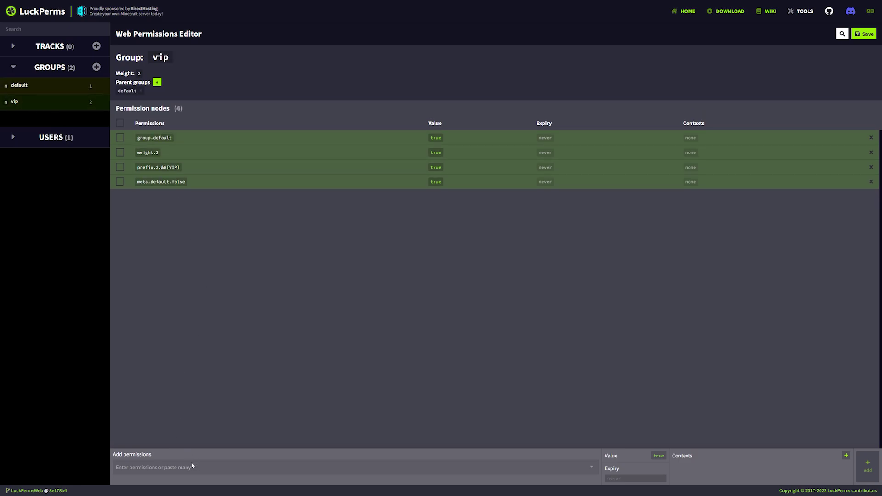
click(192, 465)
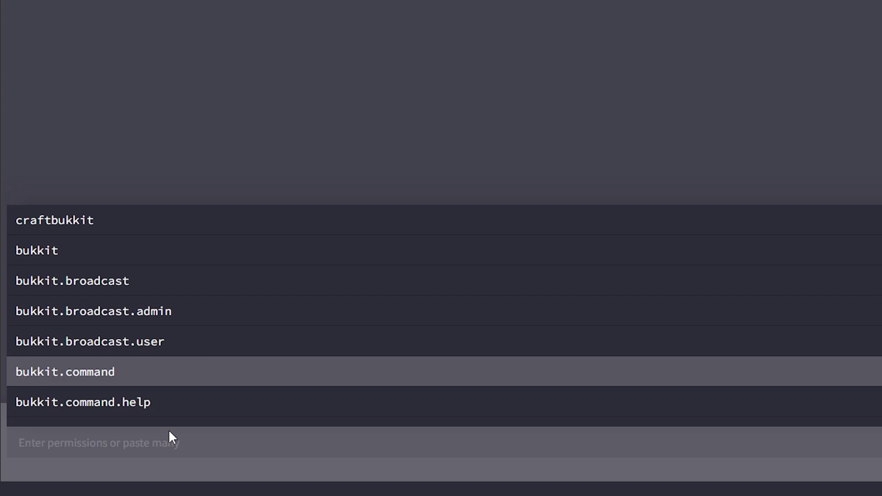
text(fly)
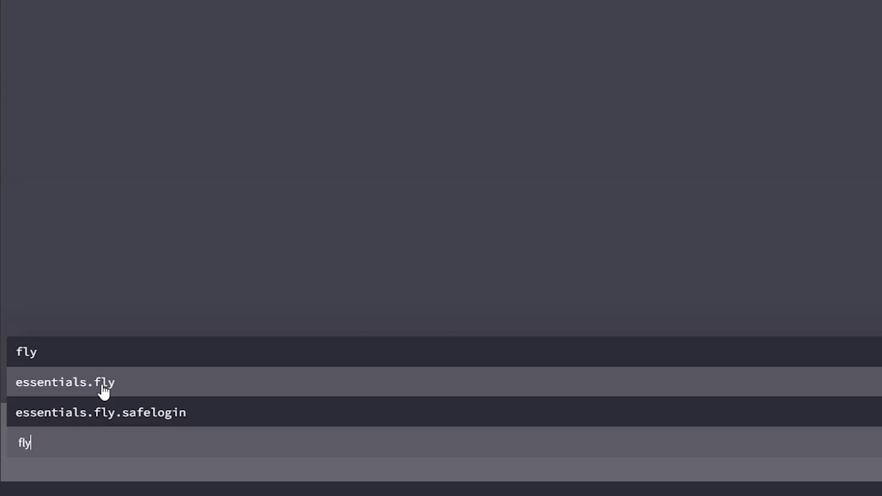
click(95, 381)
key(Return)
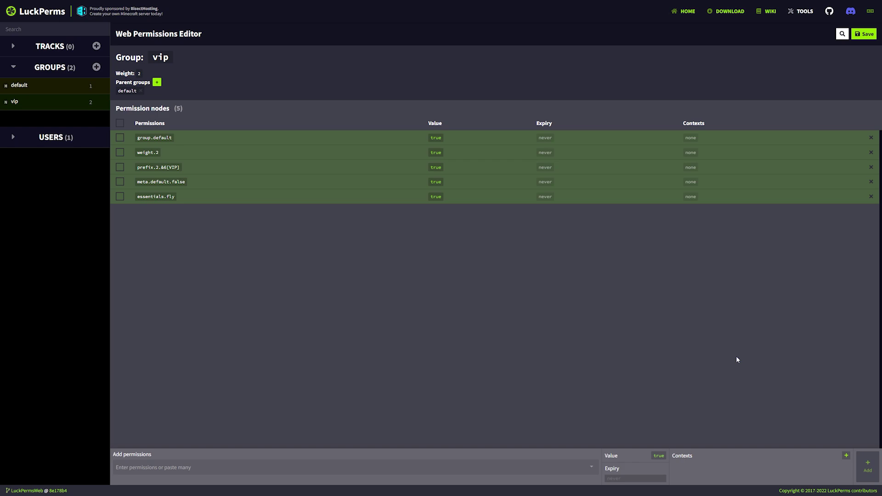
Add bukkit.command.plugins to the vip group with value false
click(32, 89)
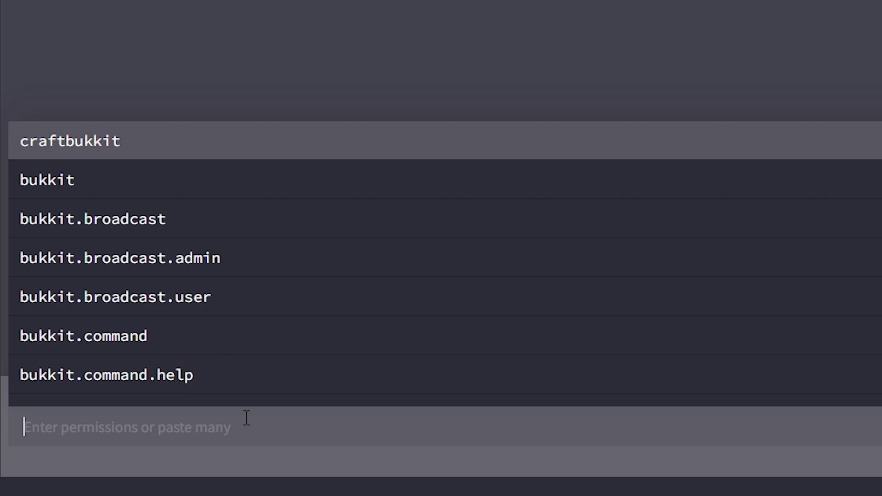
text(plugins)
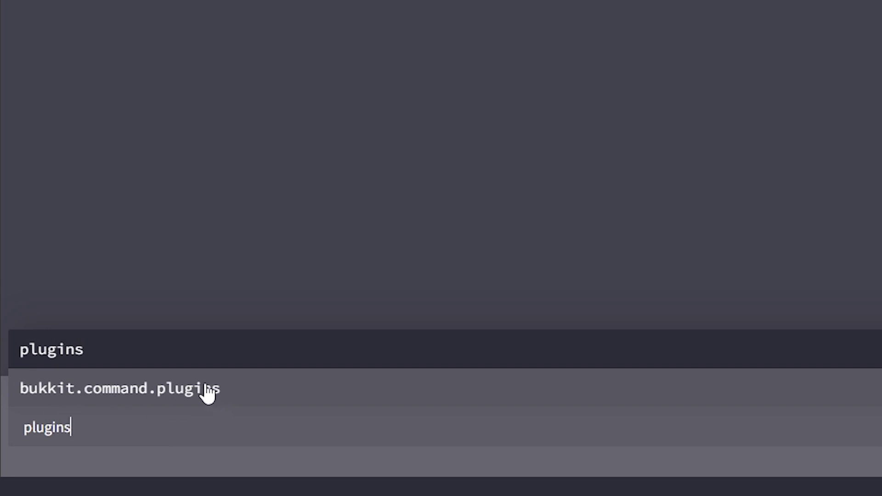
click(192, 390)
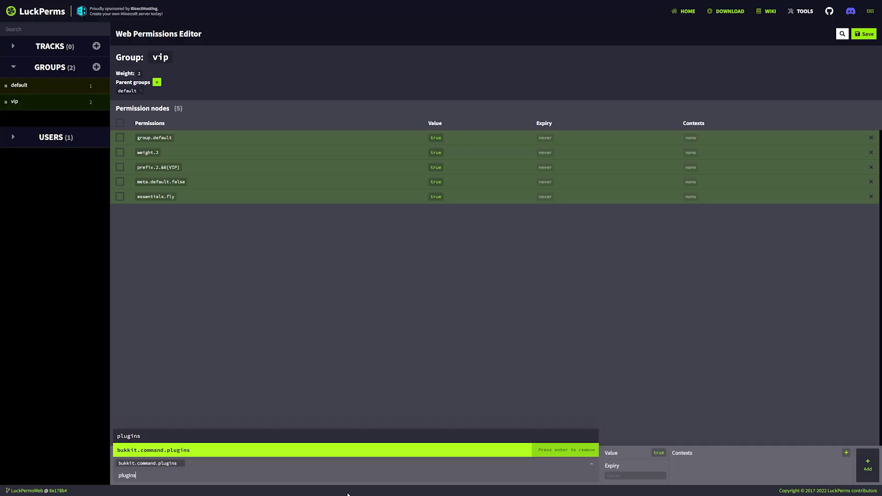
click(658, 453)
click(868, 467)
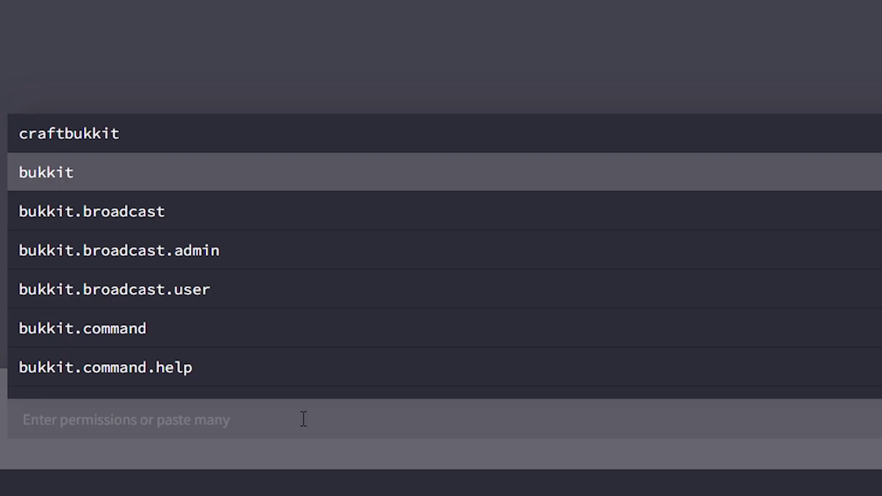
Add essentials.fly to the default group as a temporary node expiring 15 September 2022
text(fly)
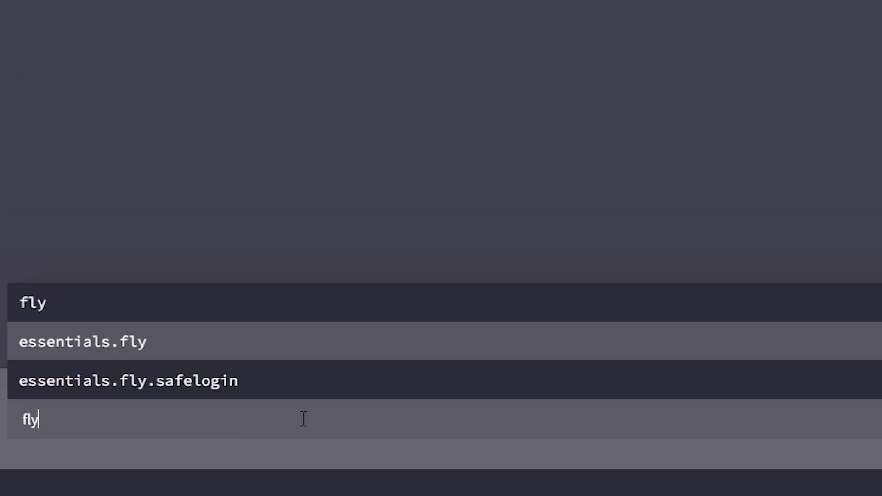
click(54, 350)
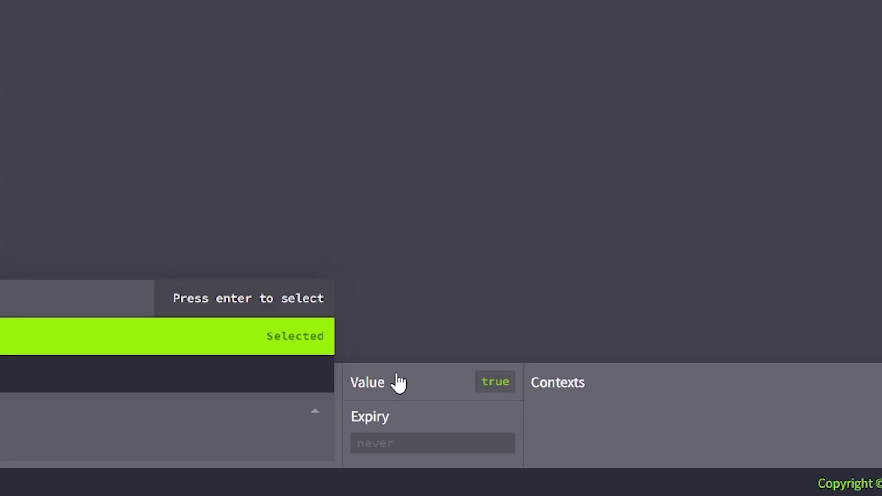
click(381, 440)
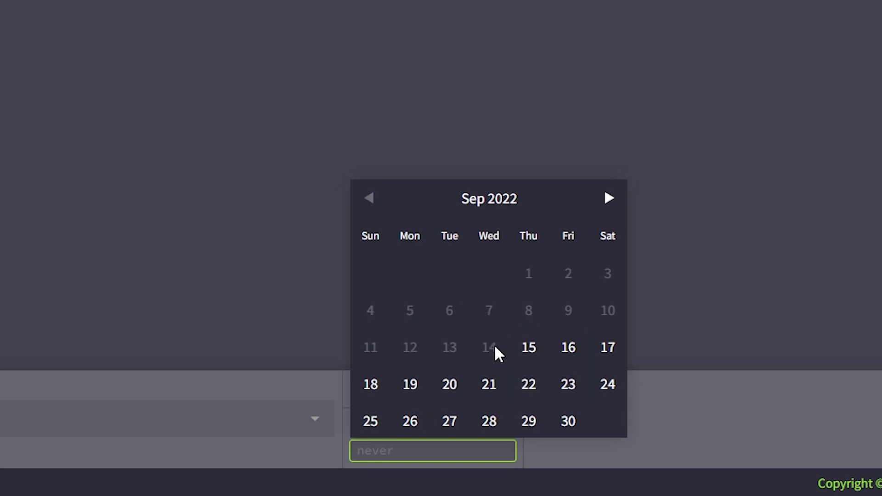
click(529, 351)
click(868, 466)
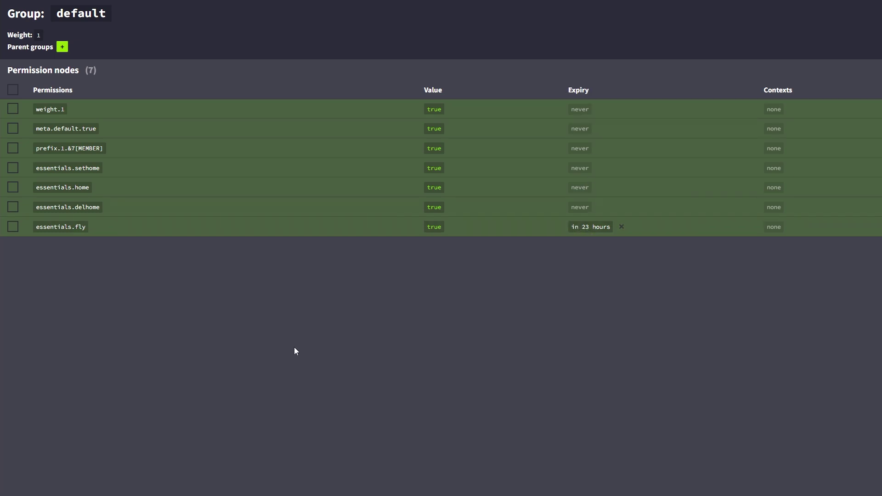
drag(55, 23, 99, 14)
click(100, 13)
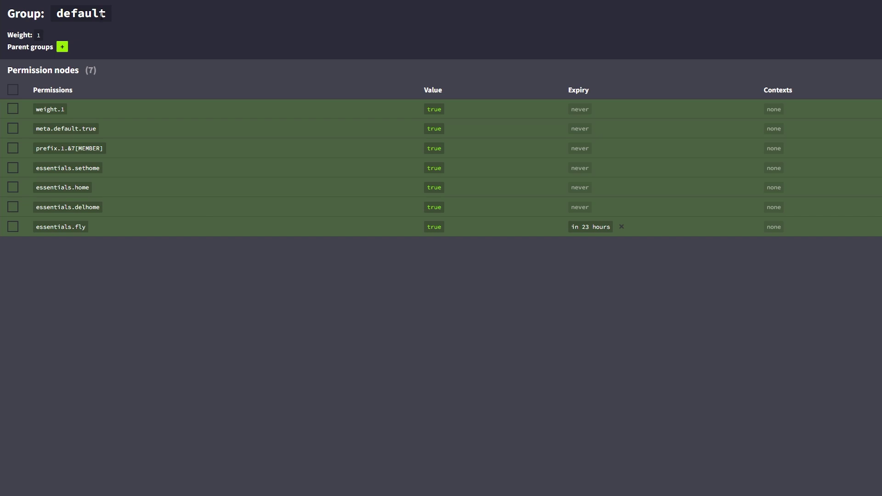